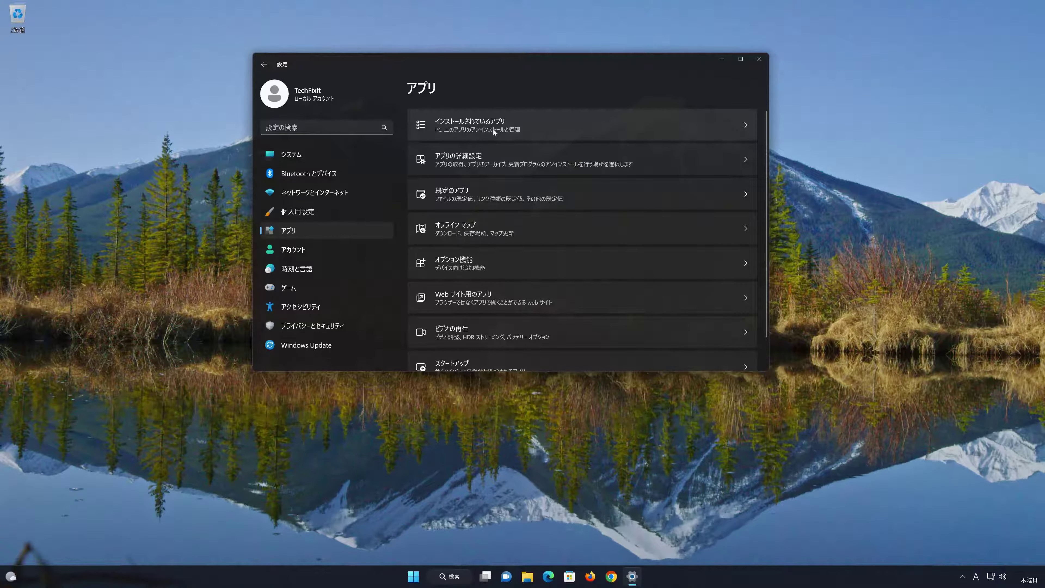
Open the advanced options of the 映画 & テレビ app from the list of installed apps
left_click(494, 130)
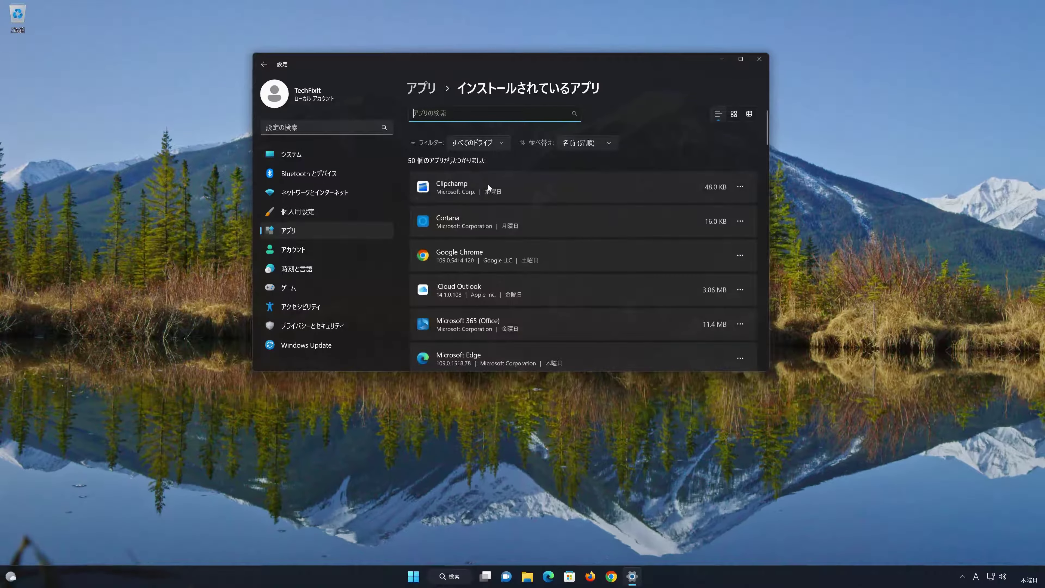
scroll(490, 194, "down", 15)
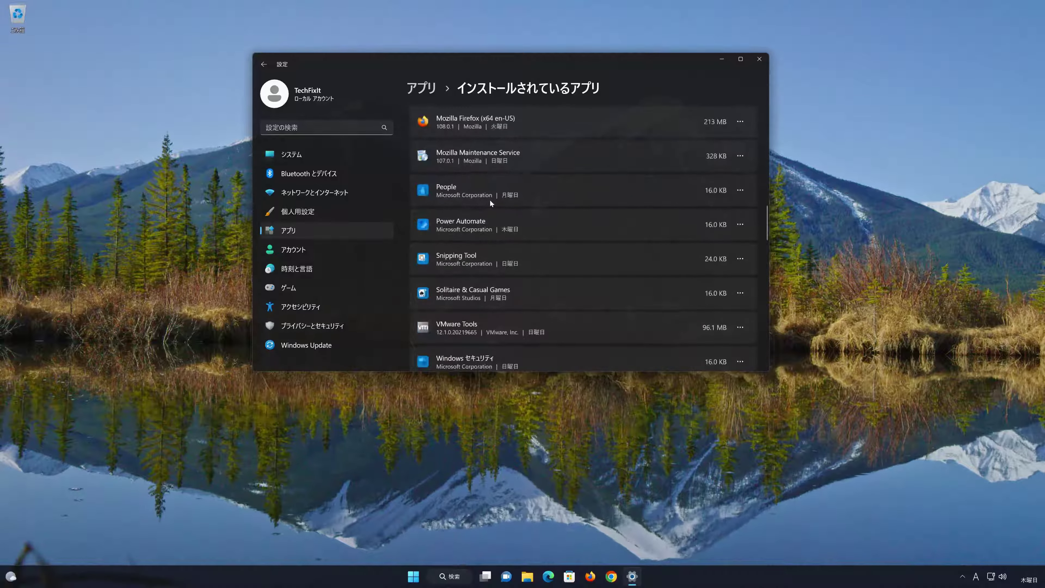
scroll(490, 199, "down", 15)
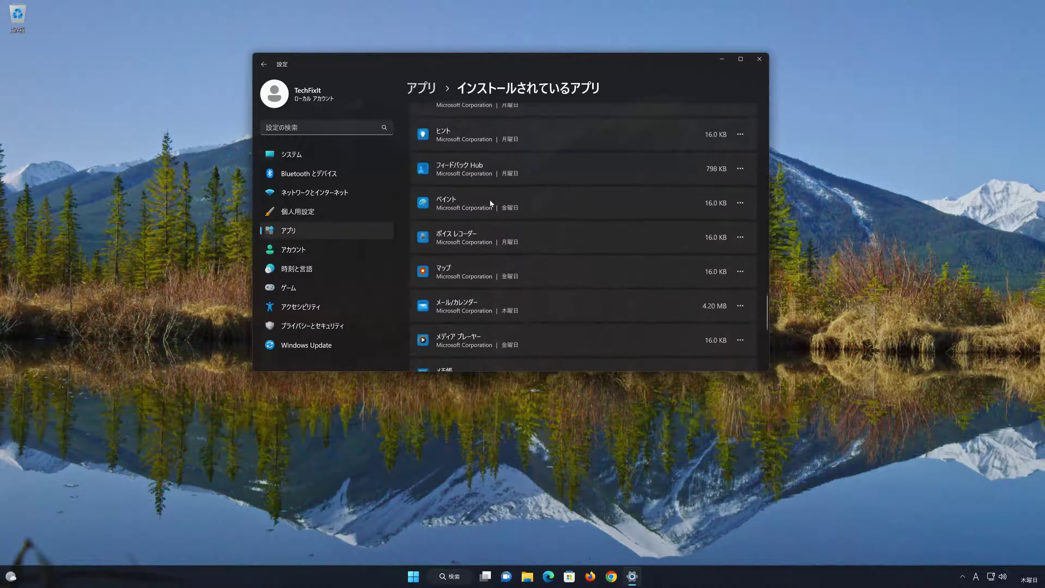
scroll(490, 200, "down", 5)
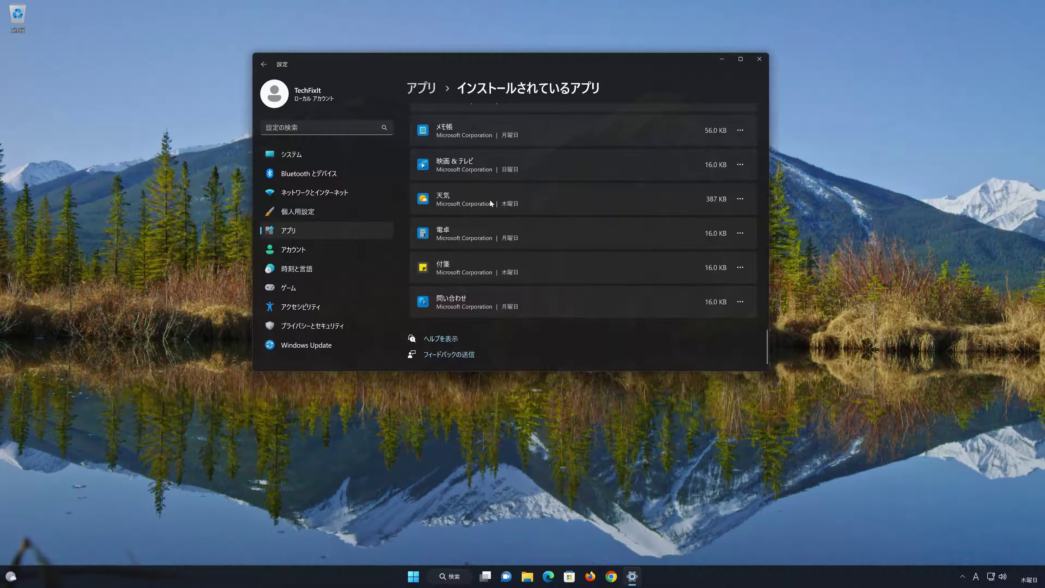
scroll(490, 200, "up", 3)
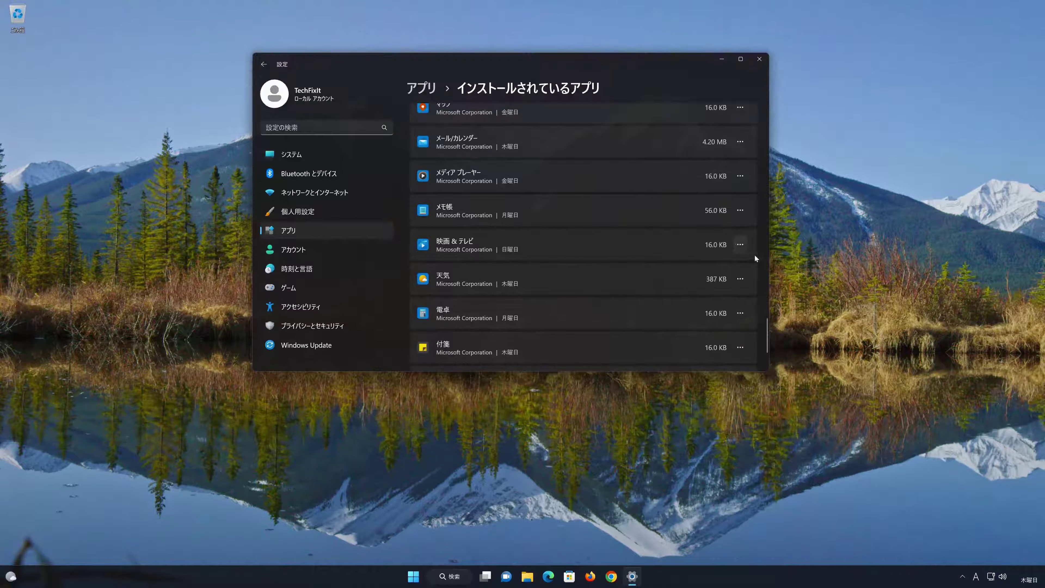
left_click(740, 245)
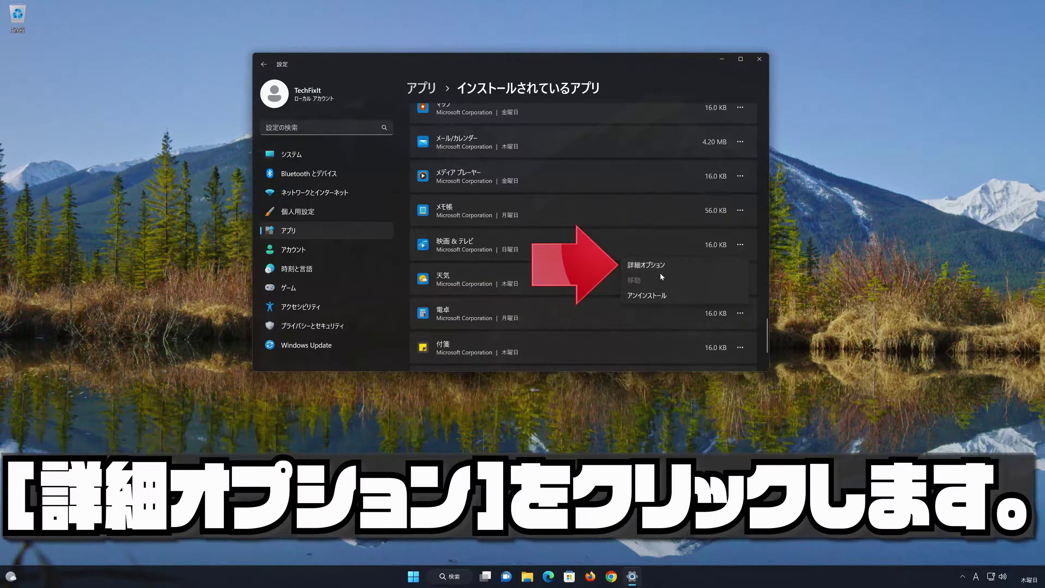
left_click(661, 266)
Repair the 映画 & テレビ app from its advanced options
scroll(568, 241, "down", 5)
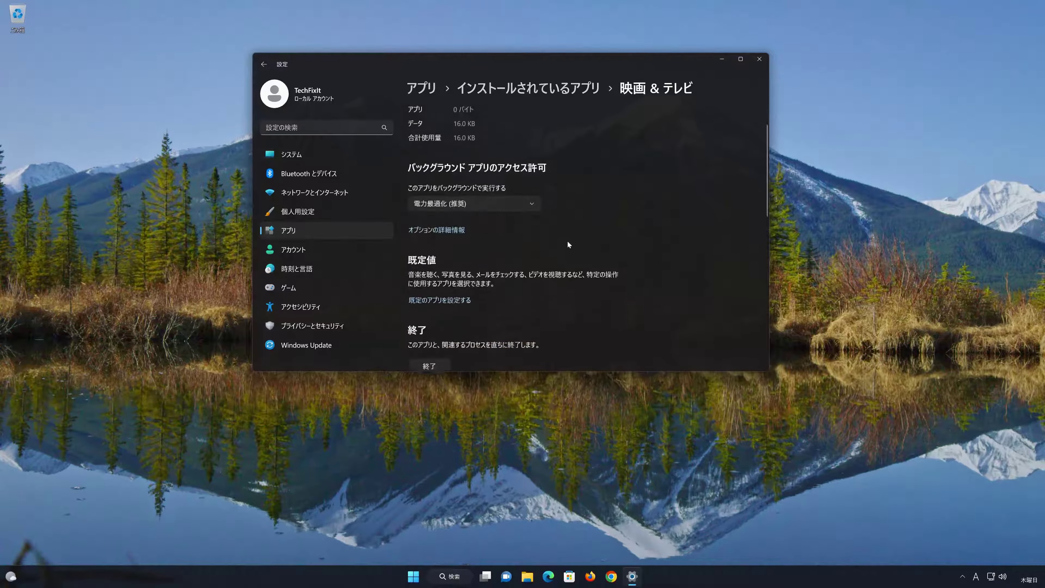
scroll(566, 242, "down", 4)
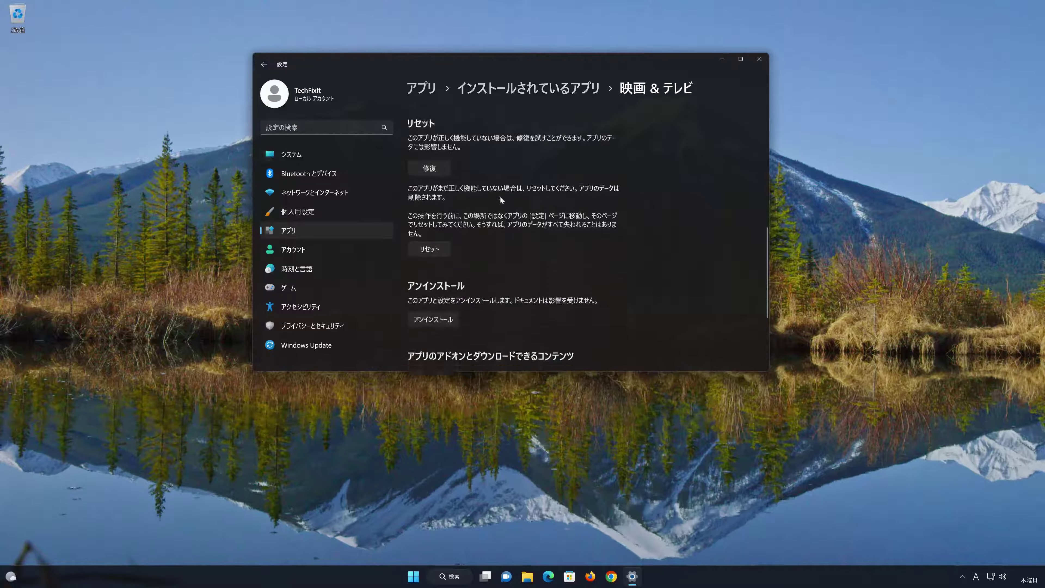
scroll(498, 196, "up", 2)
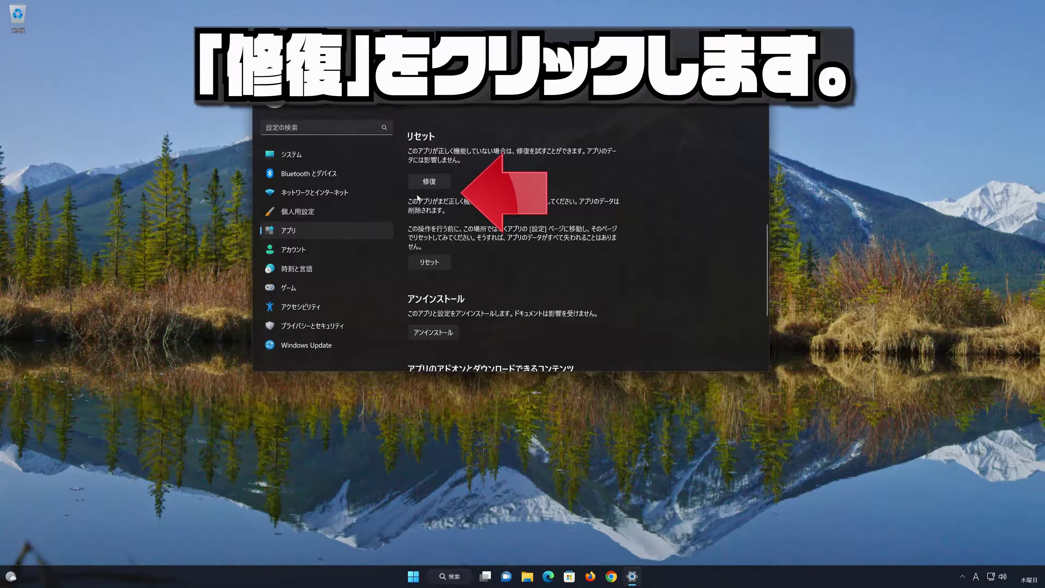
left_click(432, 183)
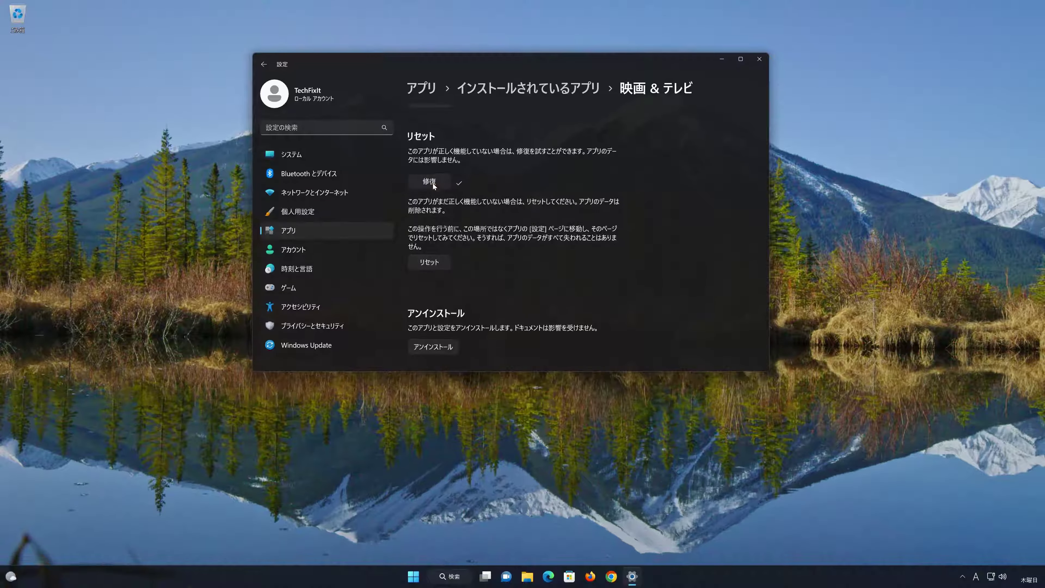
Reset the 映画 & テレビ app and uninstall it, confirming both operations
scroll(434, 184, "down", 2)
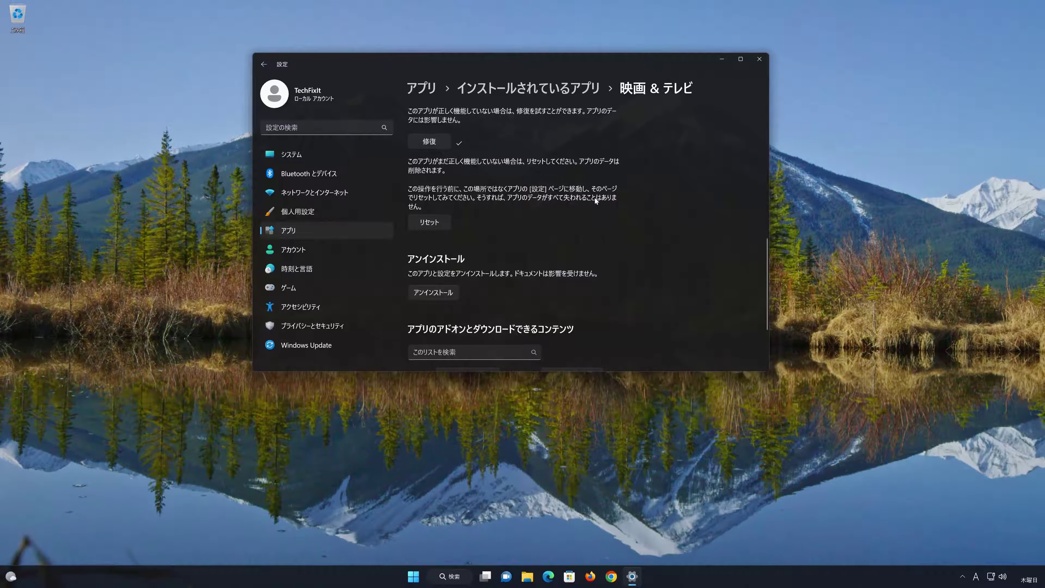
left_click(434, 224)
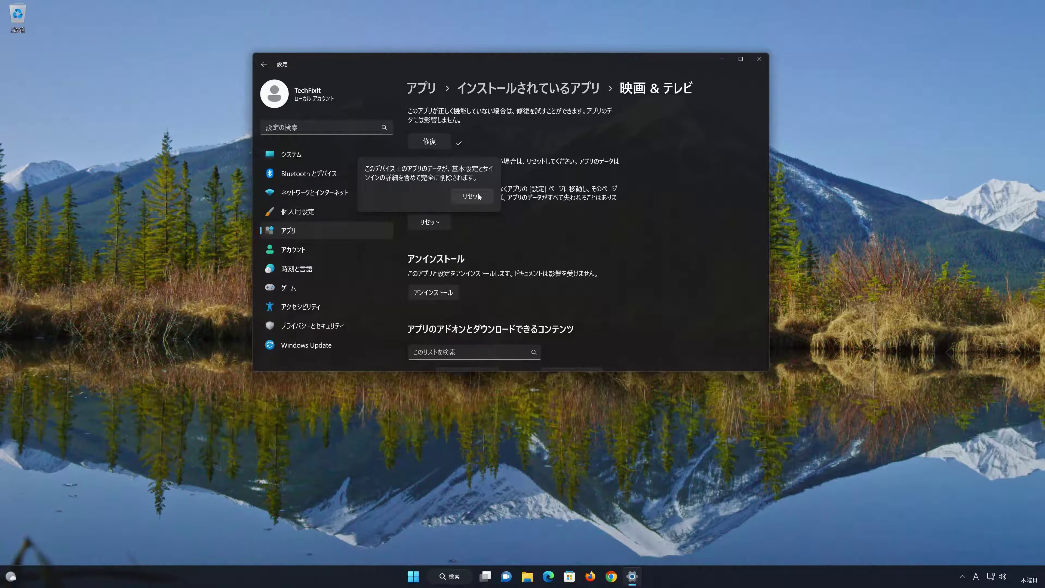
left_click(475, 196)
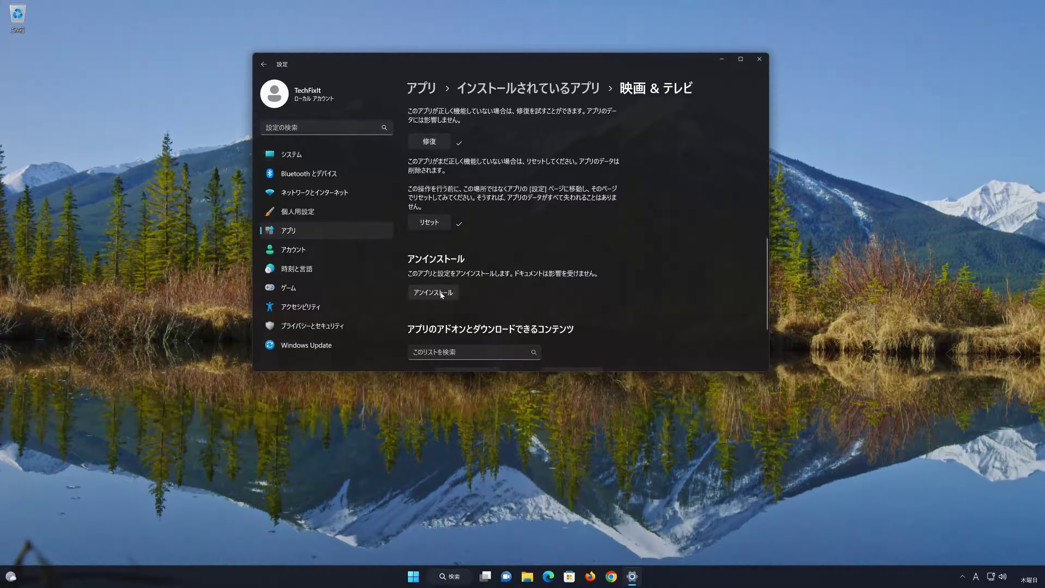
left_click(439, 292)
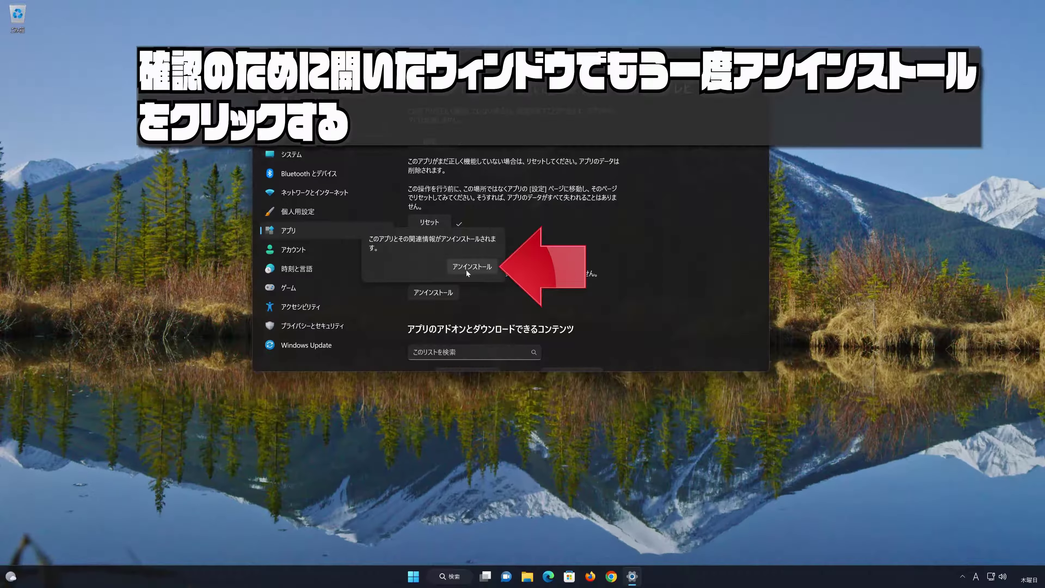
left_click(466, 271)
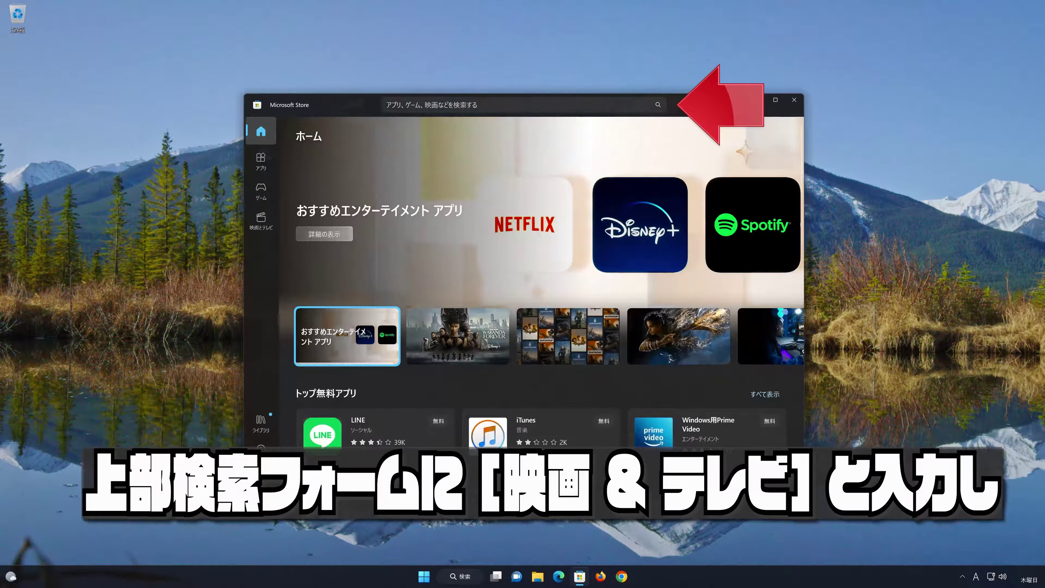
Search Microsoft Store for 映画 & テレビ and install the app from its product page
left_click(473, 105)
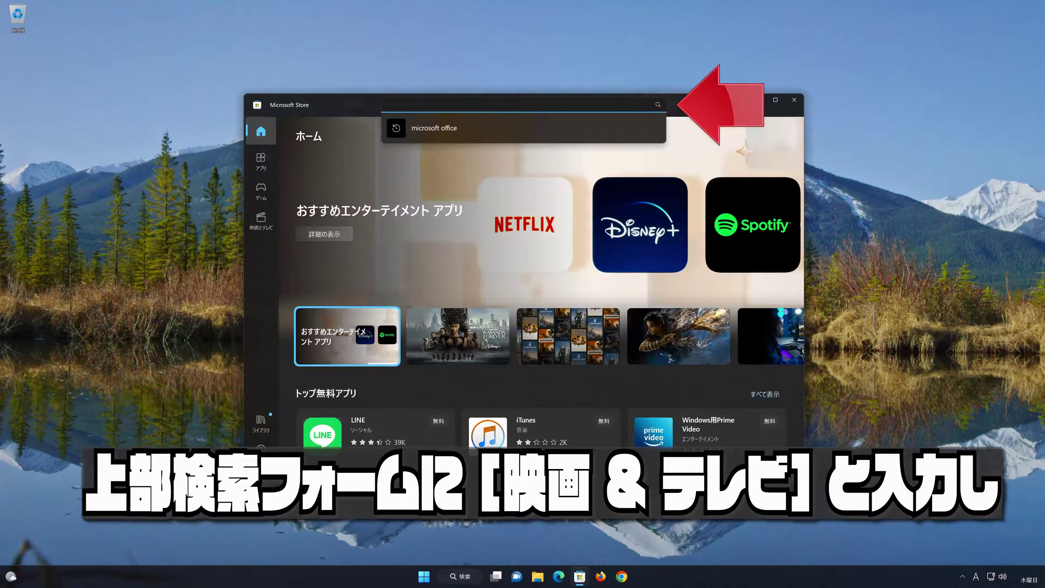
type("映画 & テレビ")
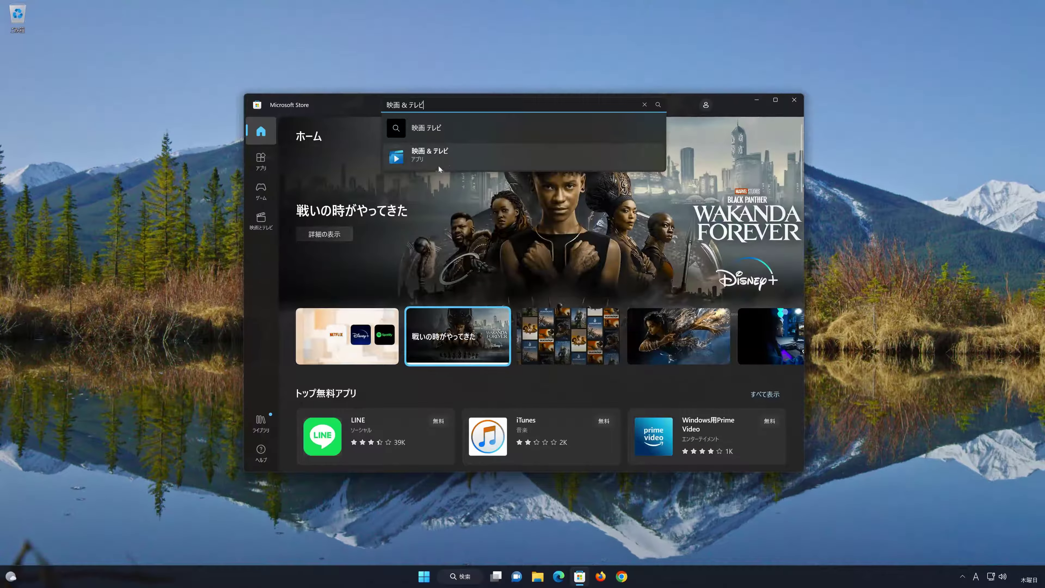
left_click(444, 161)
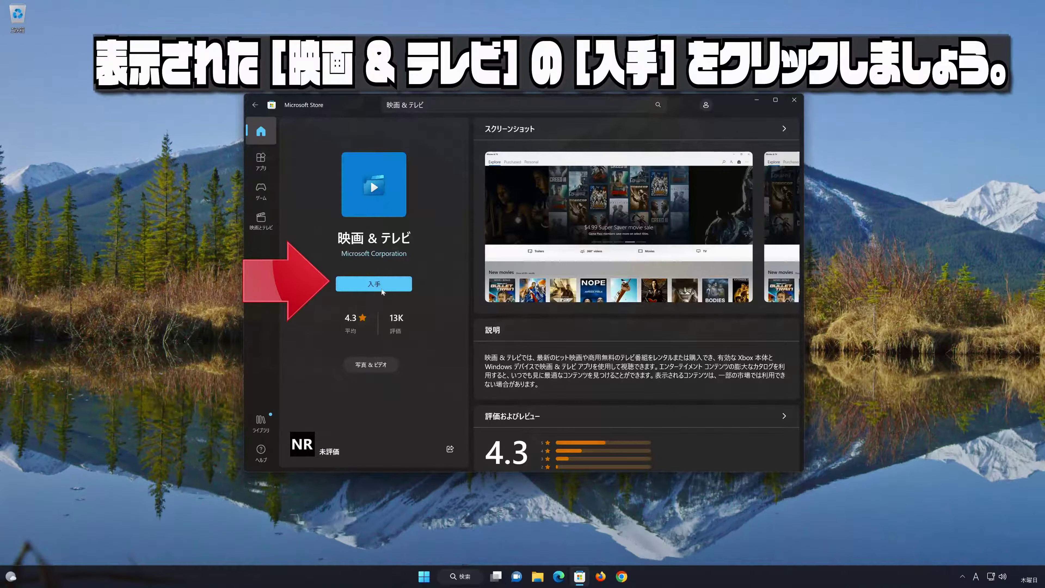
left_click(380, 290)
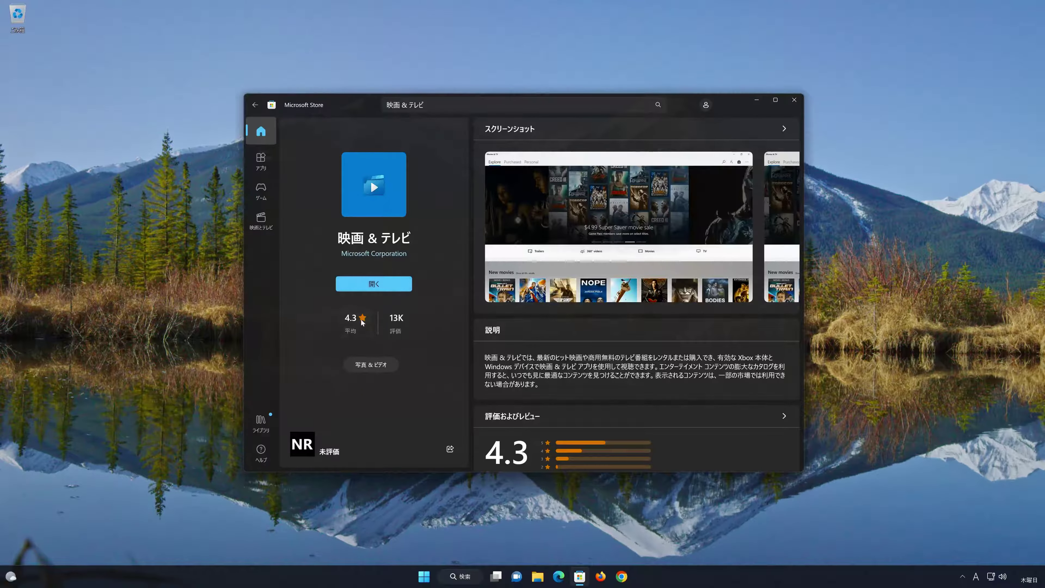
Launch the newly installed 映画 & テレビ app and look through its carousel of featured movies
left_click(379, 288)
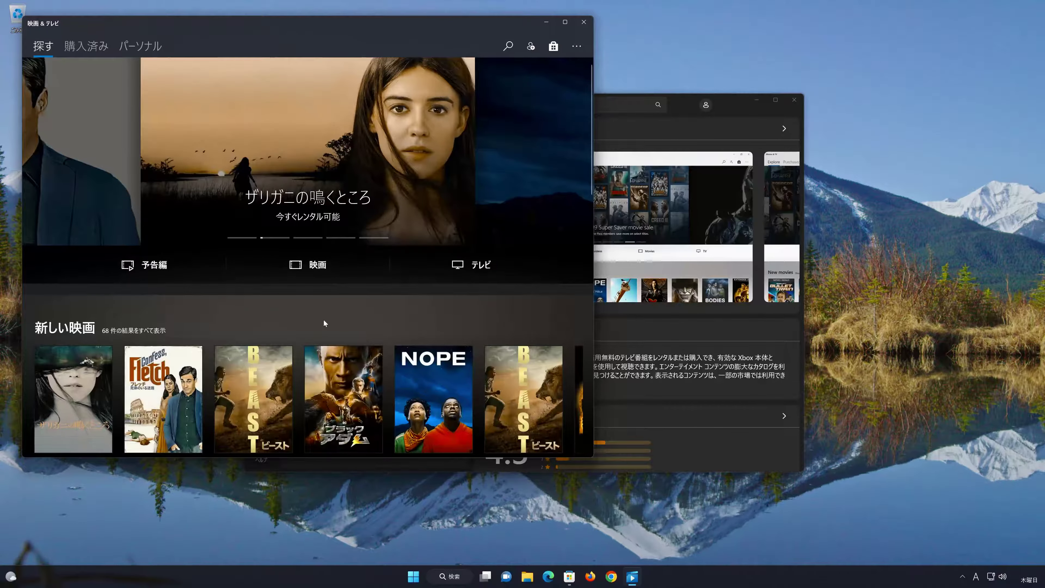
left_click(579, 152)
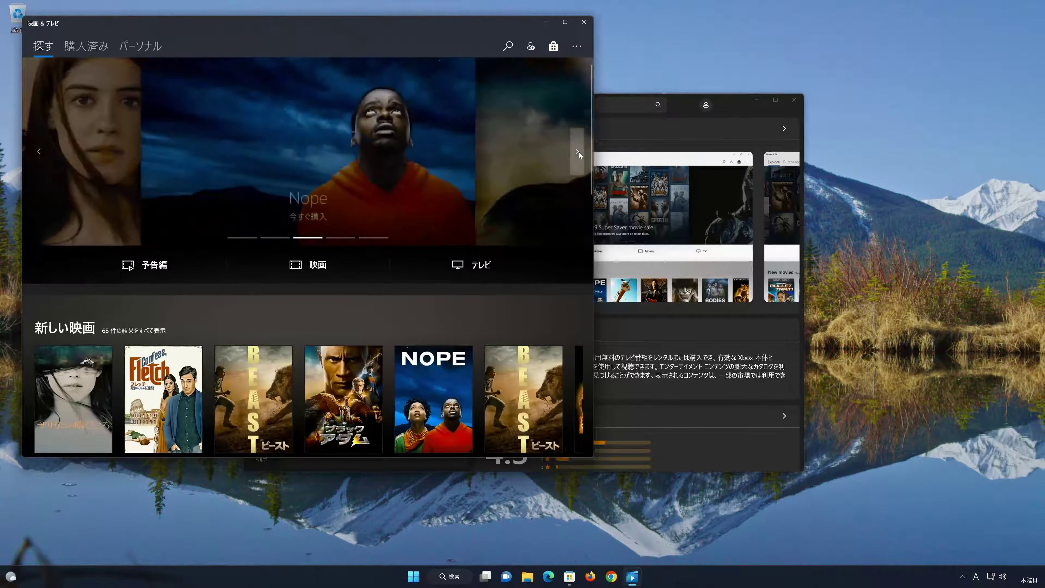
left_click(577, 152)
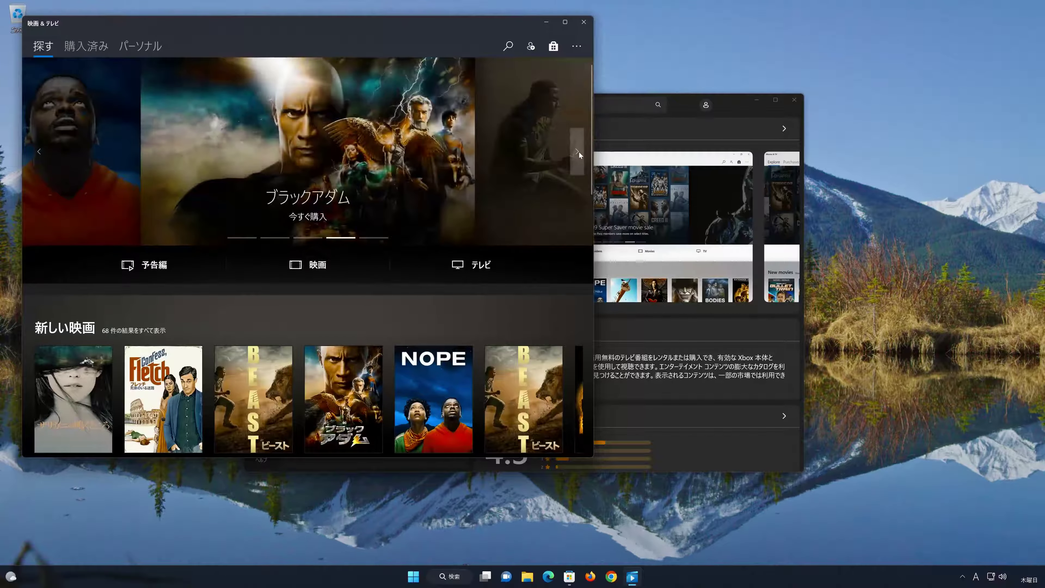
left_click(578, 152)
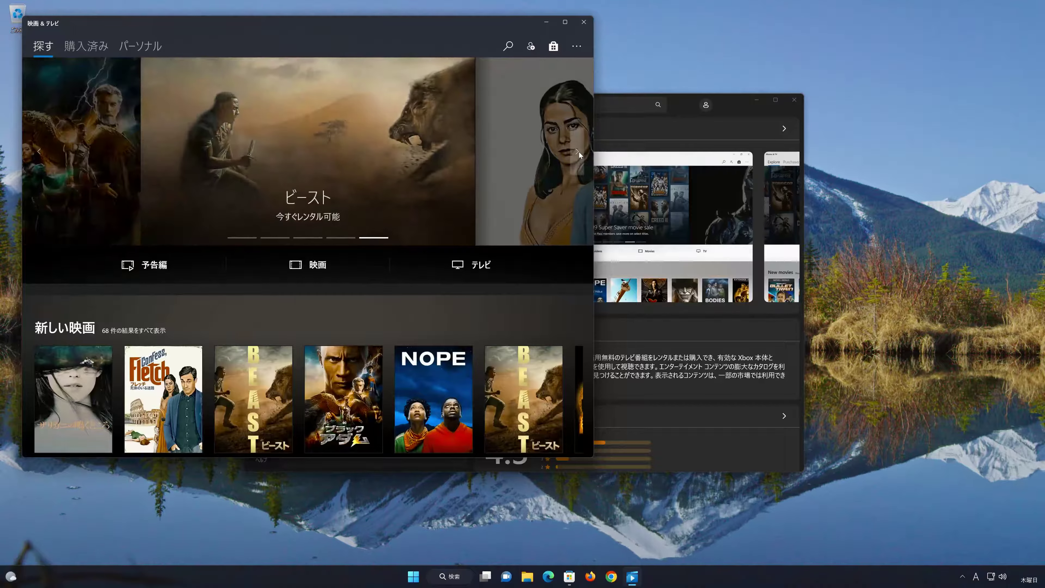
left_click(579, 152)
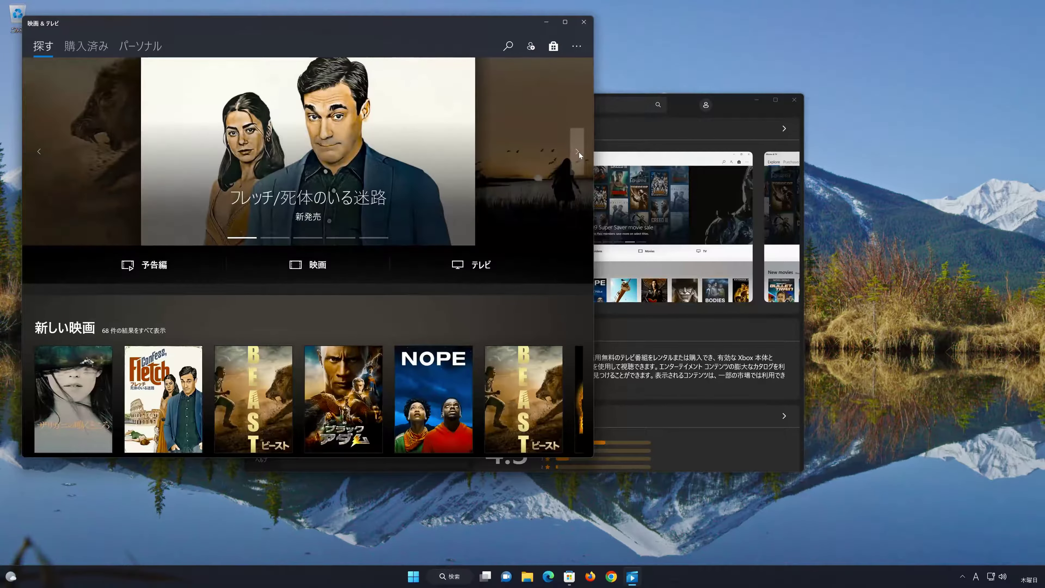
View the store page of the movie ザリガニの鳴くところ, and return to the app to browse its listings and the 予告編 row
left_click(56, 402)
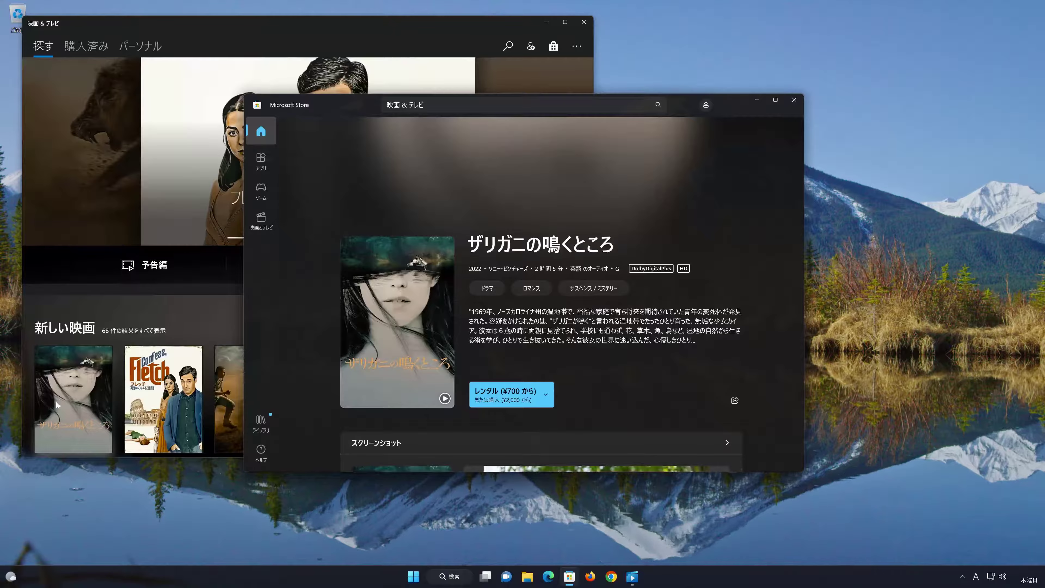
left_click(175, 293)
scroll(287, 372, "down", 4)
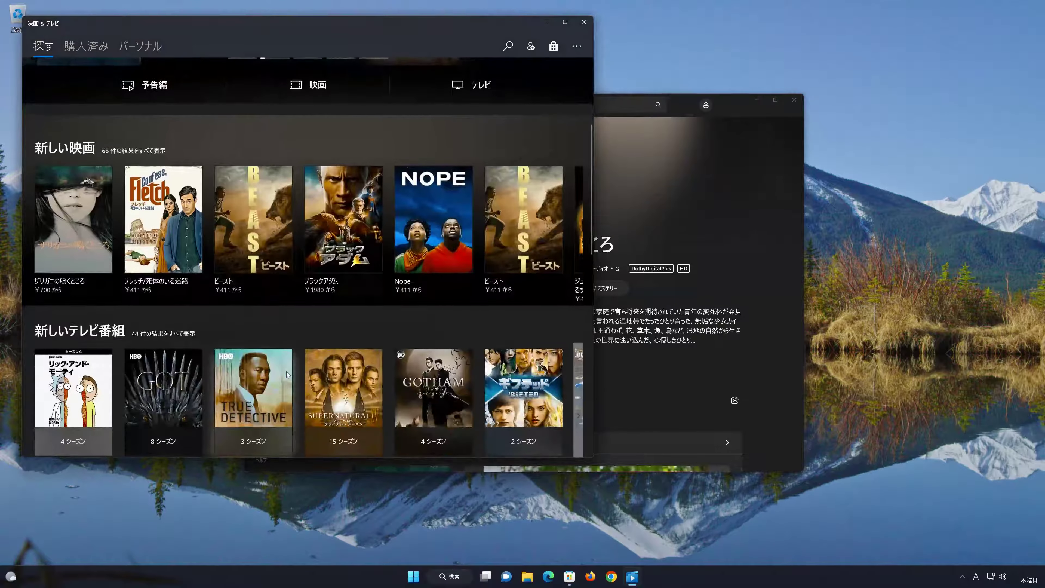
scroll(287, 372, "down", 5)
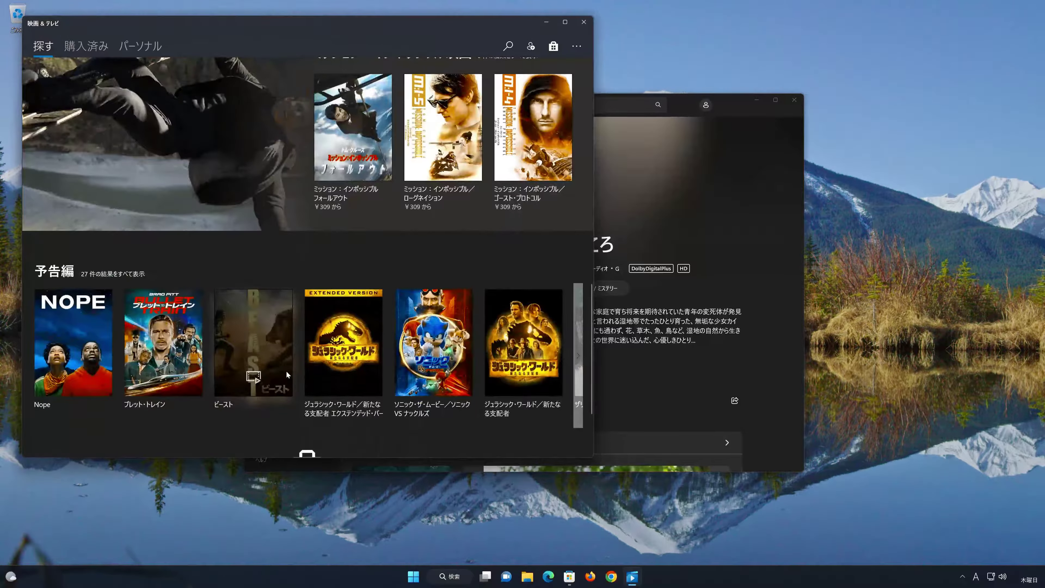
scroll(287, 372, "down", 3)
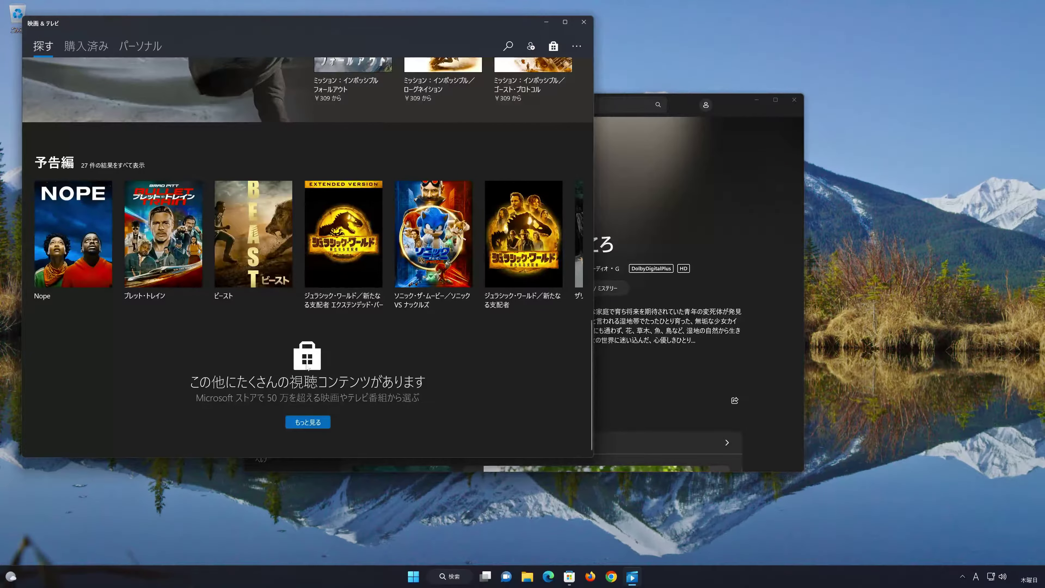
left_click(578, 248)
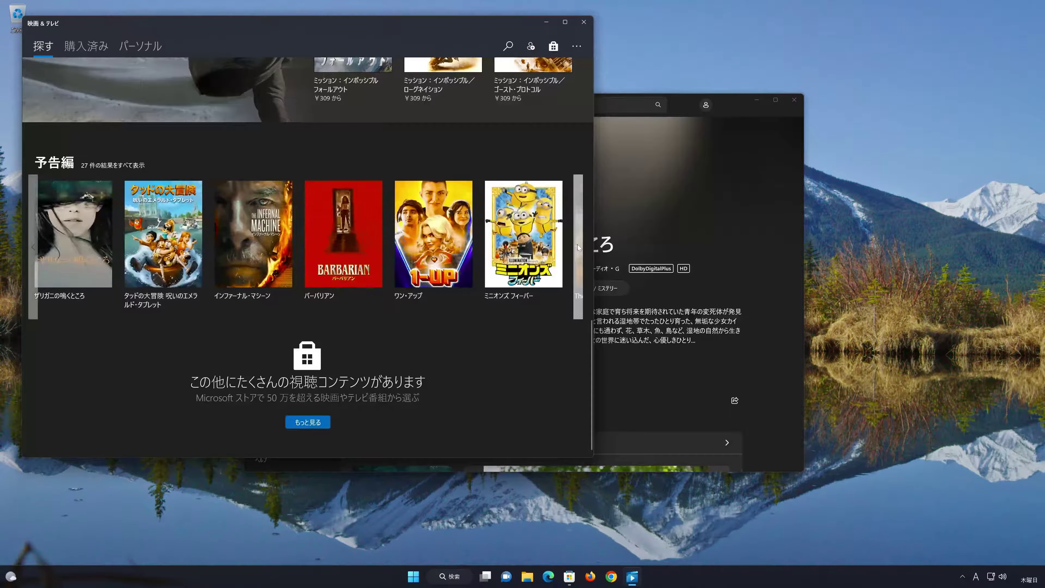
left_click(578, 248)
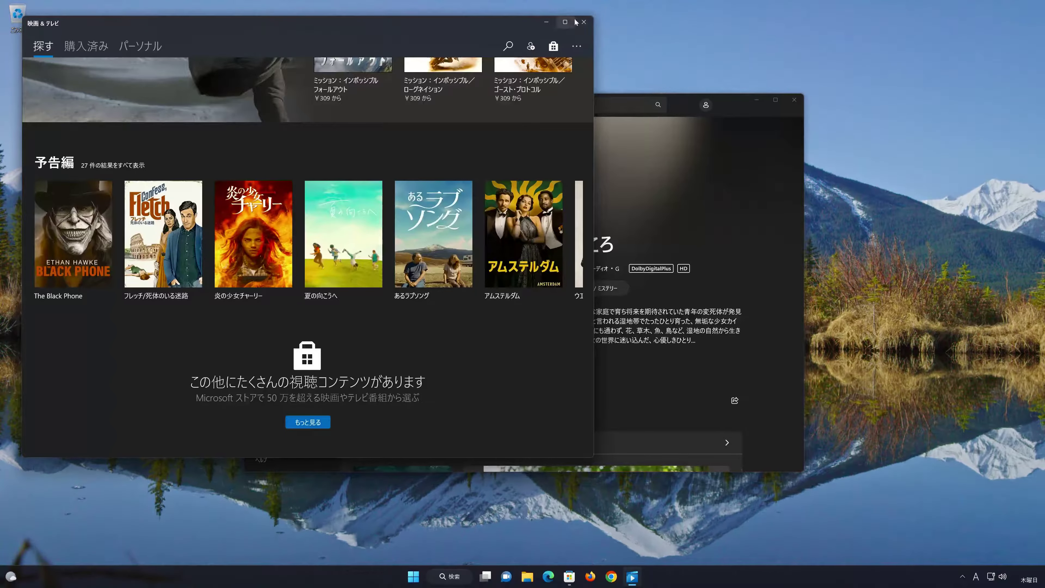
Close the 映画 & テレビ app and the Microsoft Store window
left_click(583, 22)
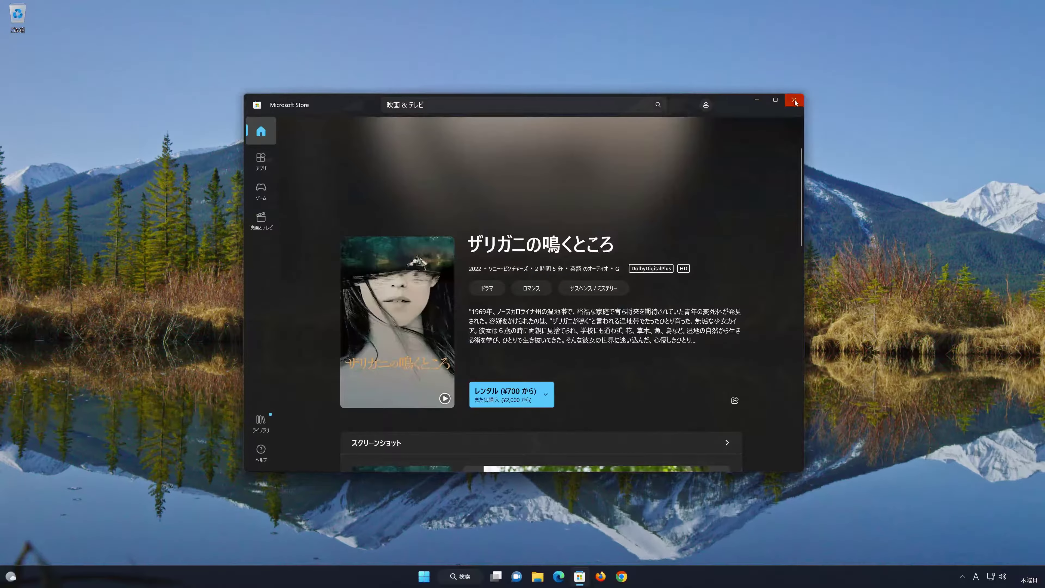
left_click(794, 100)
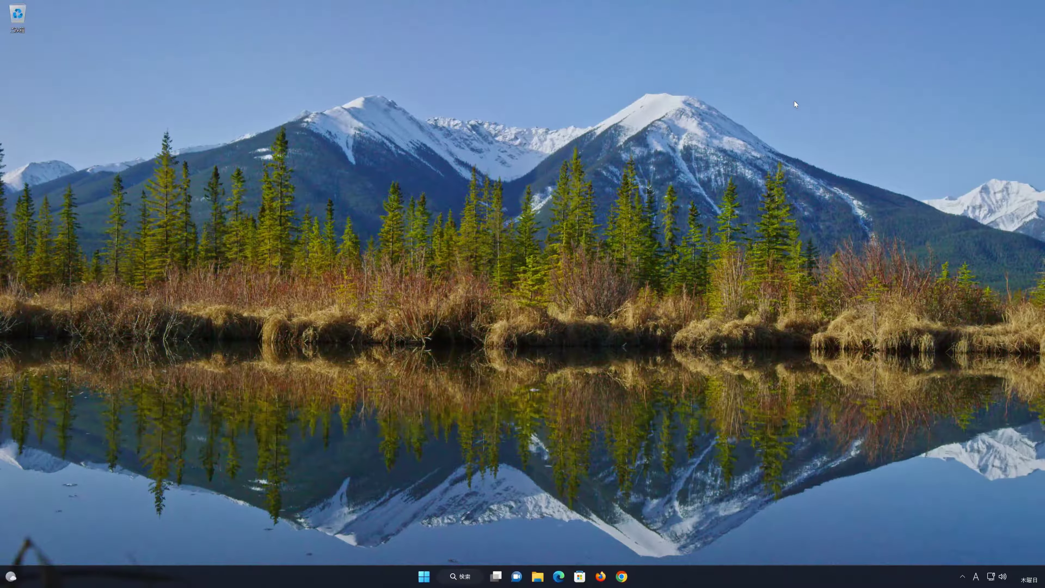